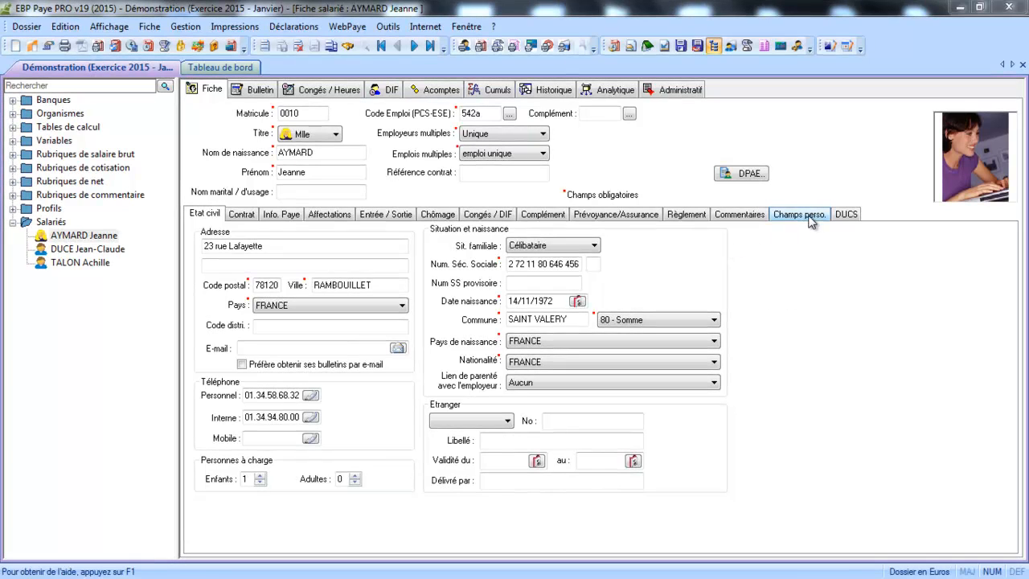
Review the first employee's custom fields, contract details and complementary information
left_click(804, 214)
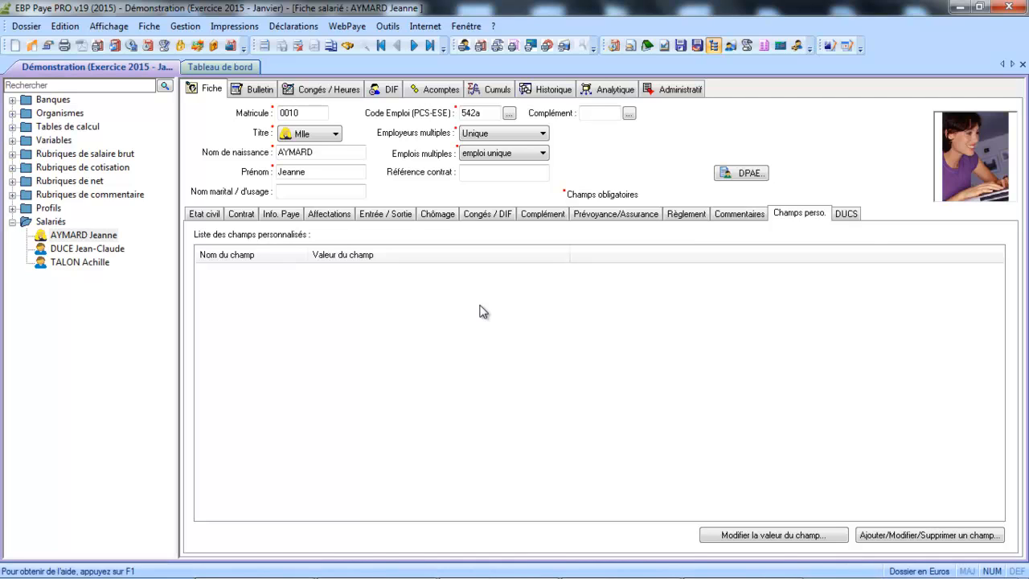
left_click(243, 216)
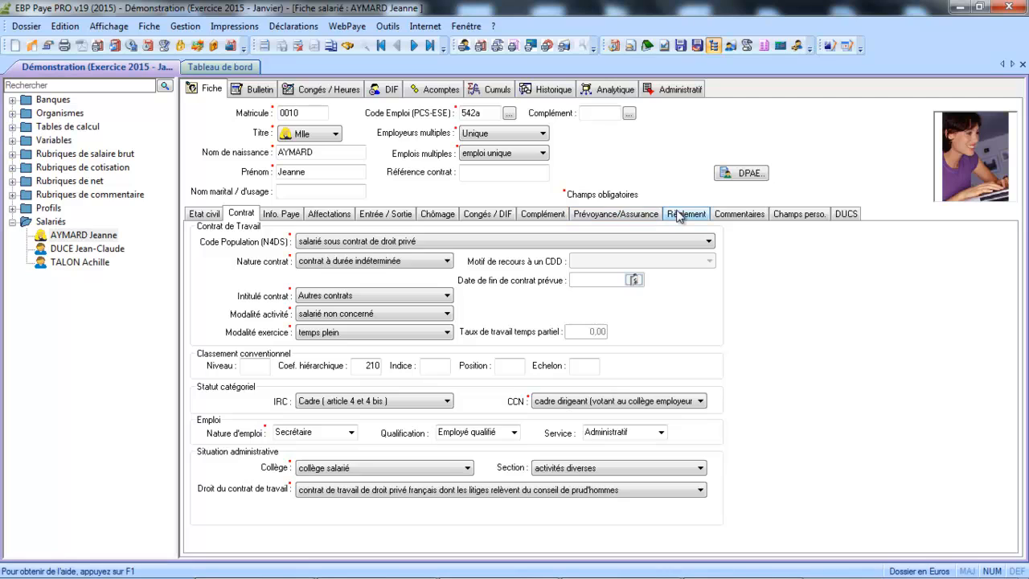
left_click(535, 217)
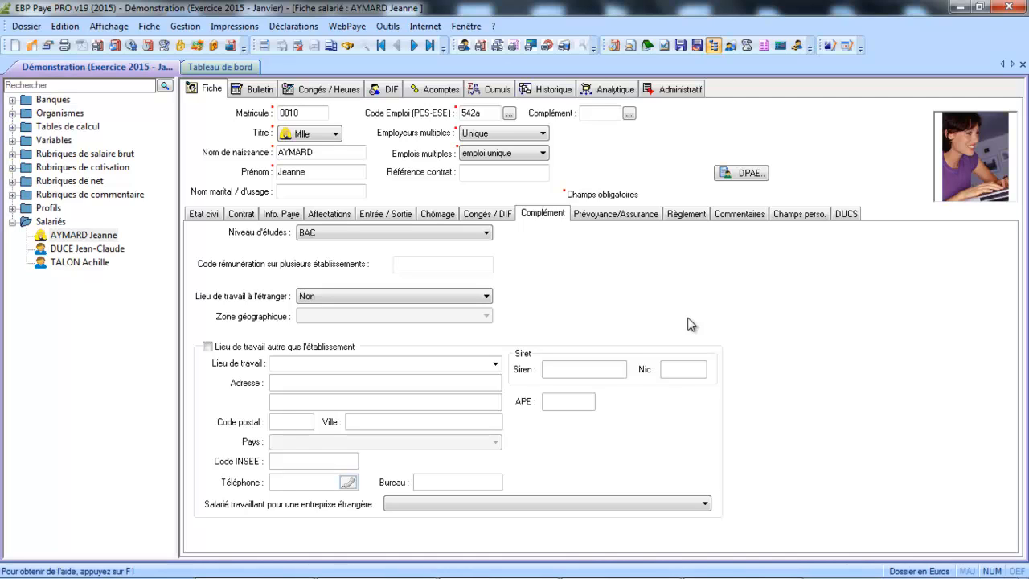
Add a custom variable for Employé from the employee's custom fields and name it "Permis de conduire"
left_click(799, 216)
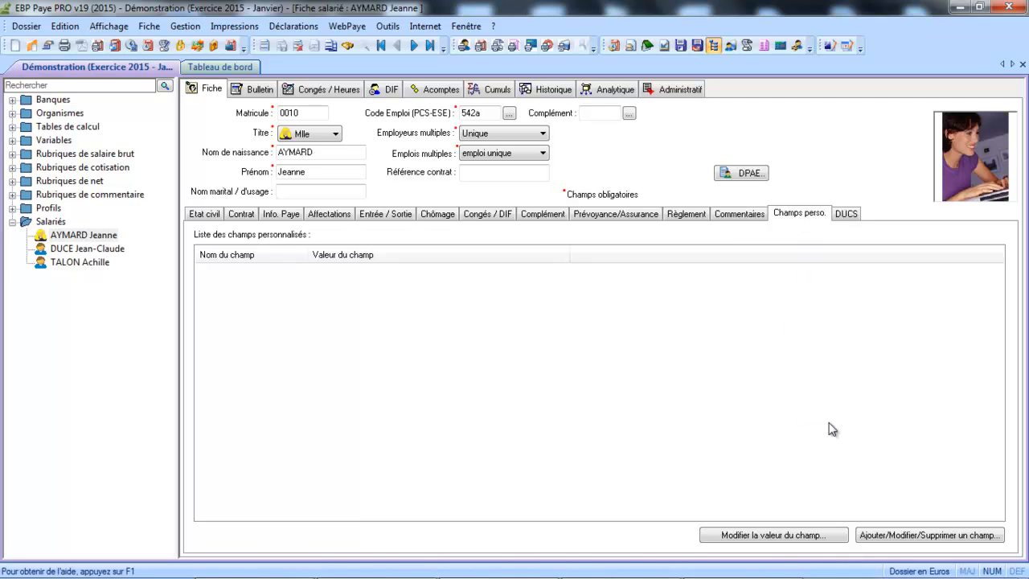
left_click(887, 535)
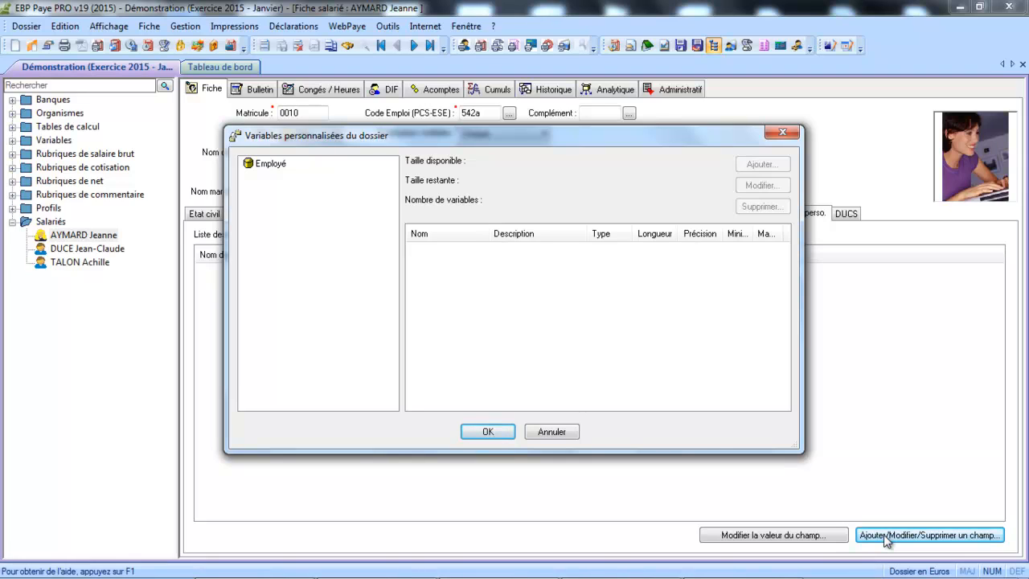
left_click(279, 169)
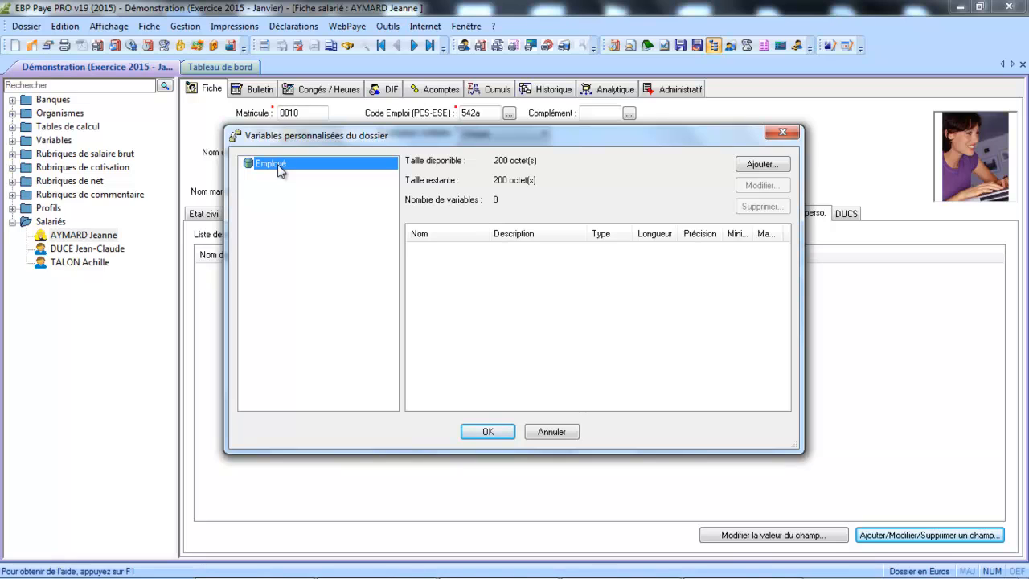
left_click(768, 167)
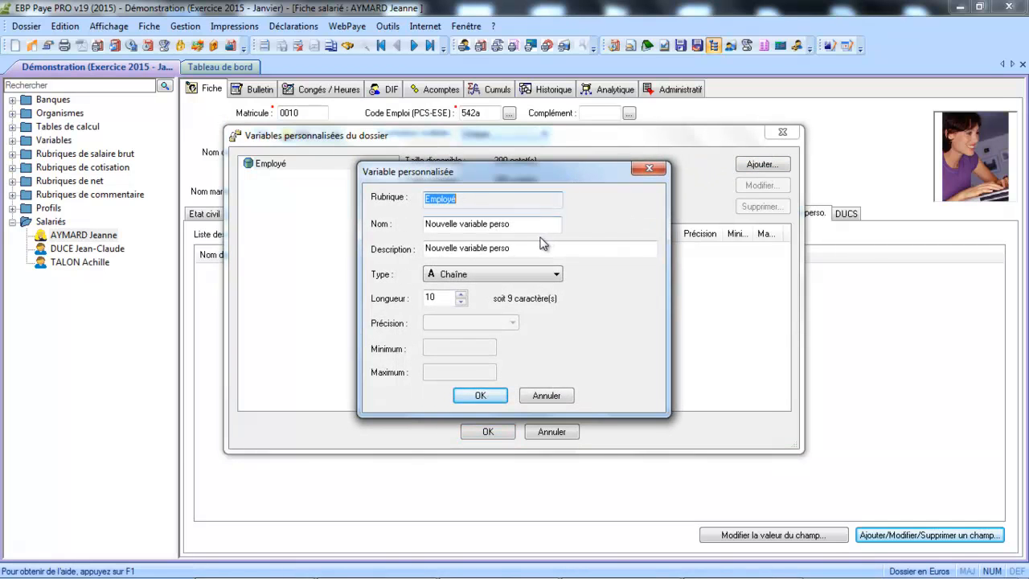
key("Tab")
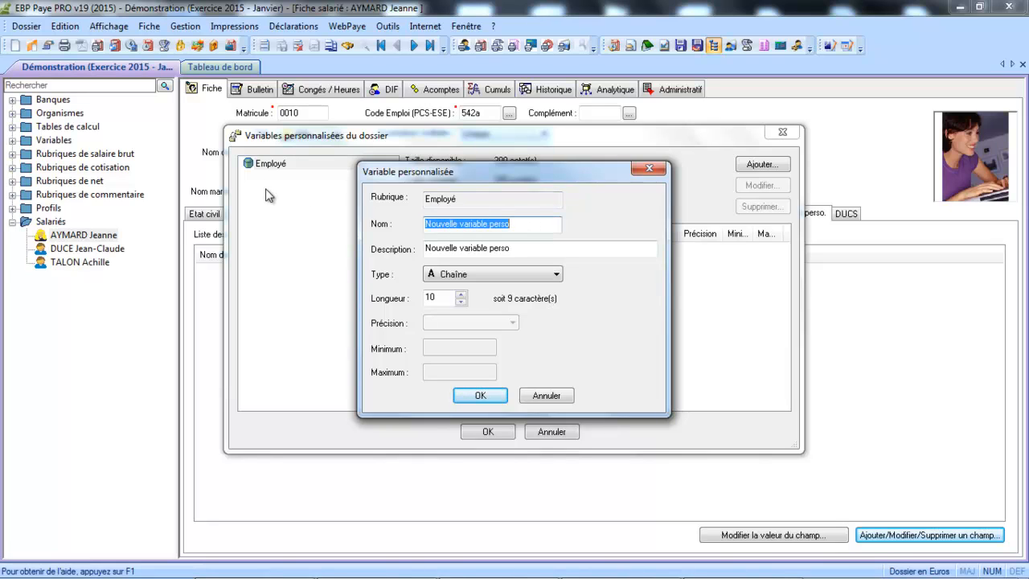
type("Permis de conduire")
key("Tab")
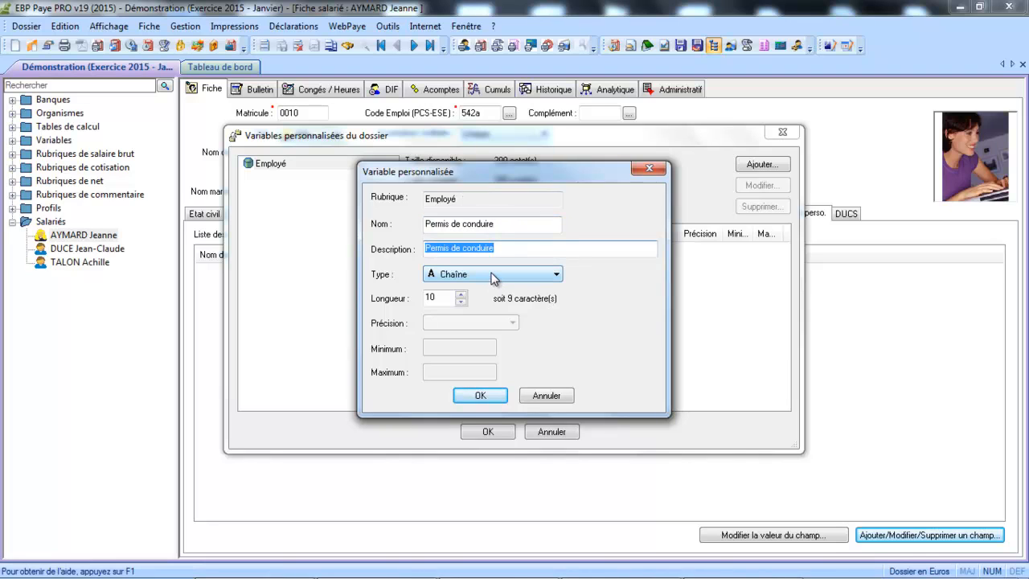
Set the variable's type to Chaîne and its length to 20, and validate the file's custom variables
left_click(492, 274)
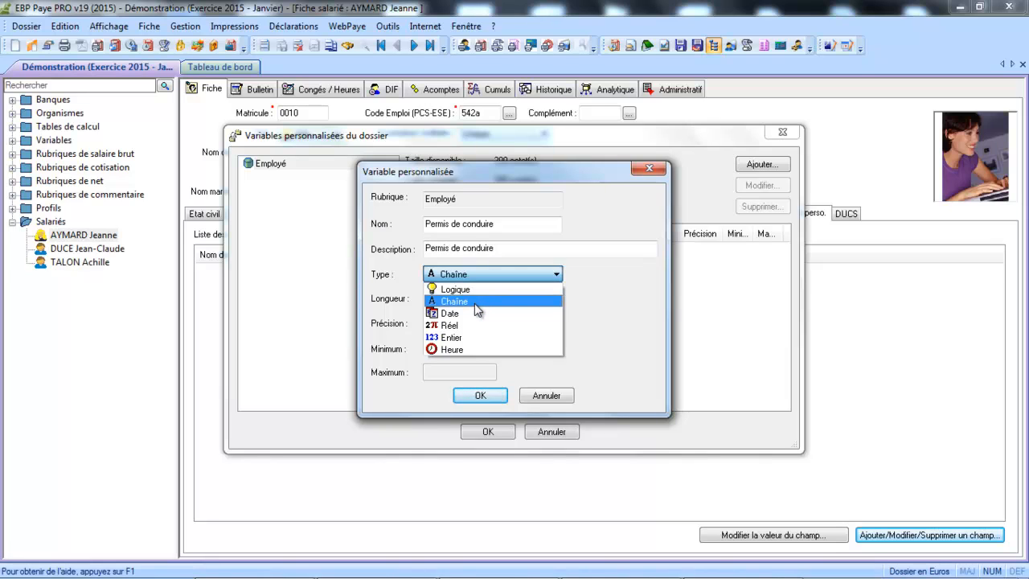
left_click(475, 304)
key("Tab")
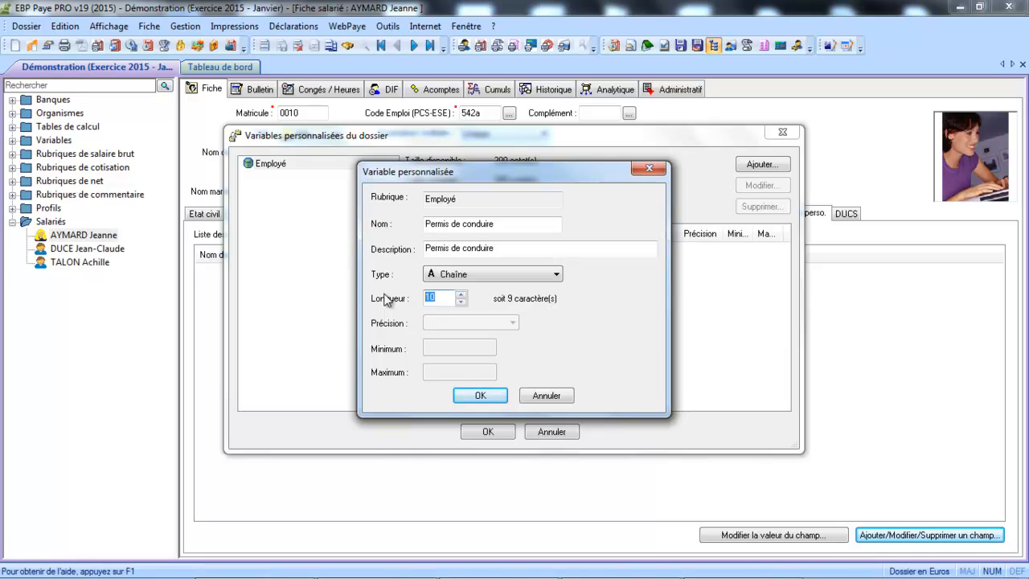
type("20")
left_click(480, 396)
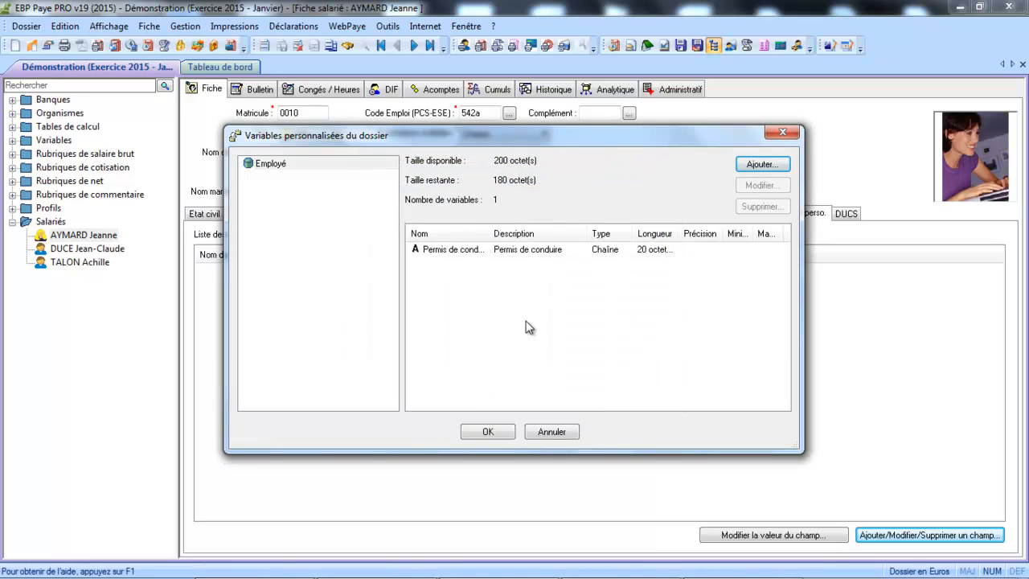
left_click(488, 433)
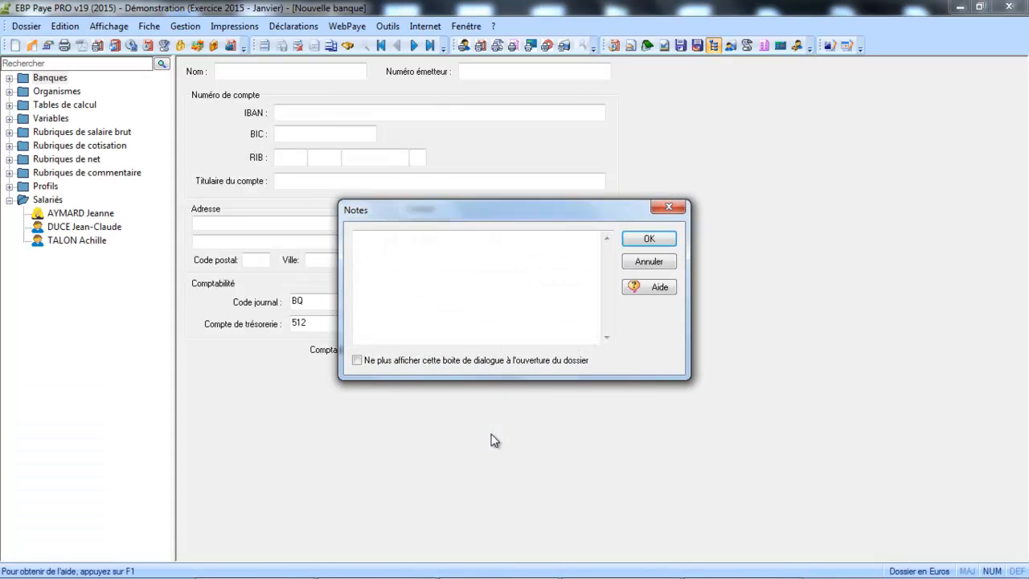
Dismiss the notes and reopen the custom fields of the first employee under Salariés
left_click(649, 238)
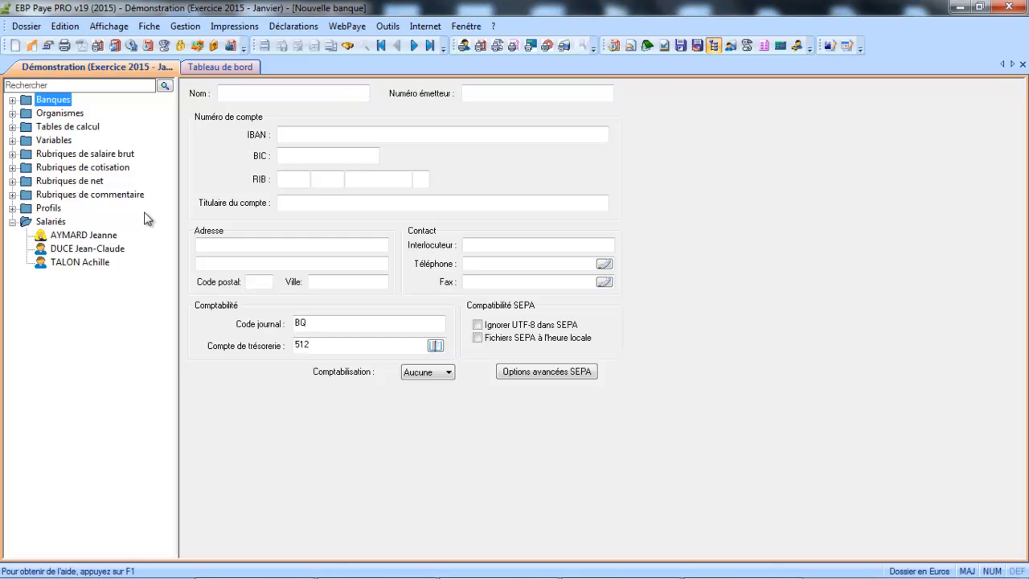
left_click(107, 235)
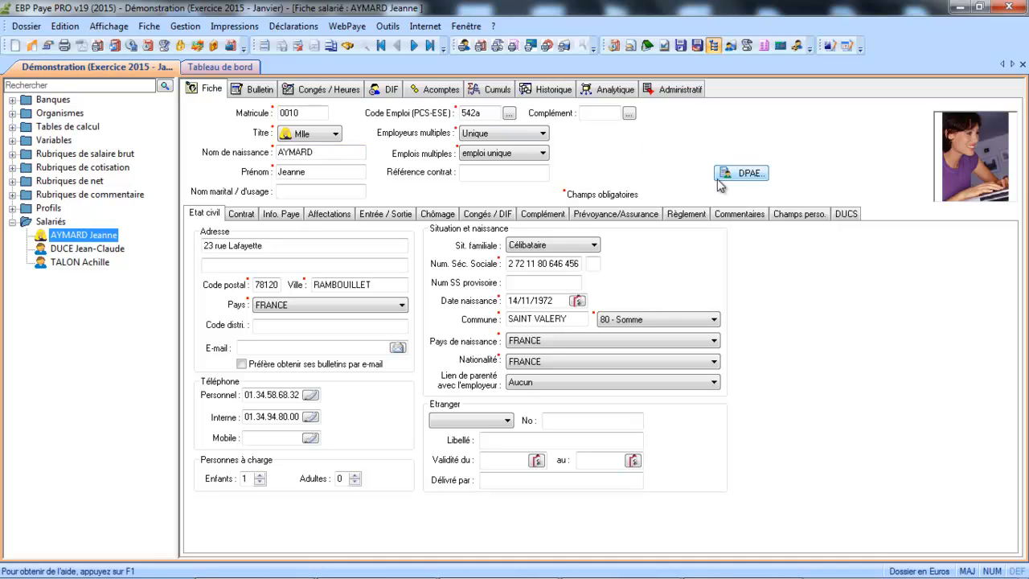
left_click(792, 214)
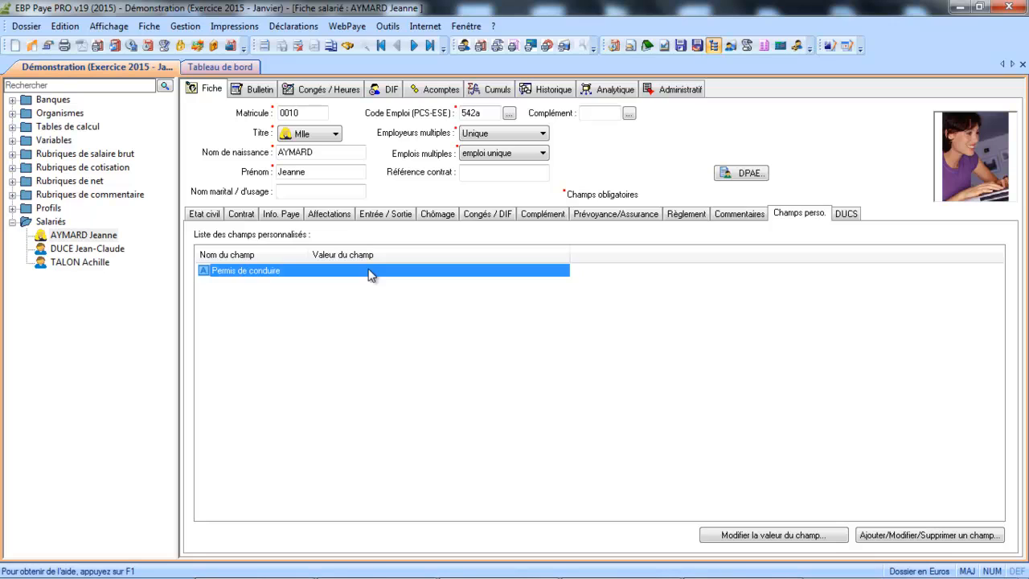
Enter the employee's driving licence number as the Permis de conduire value, and move to the second employee's record, dismissing the warnings
left_click(740, 537)
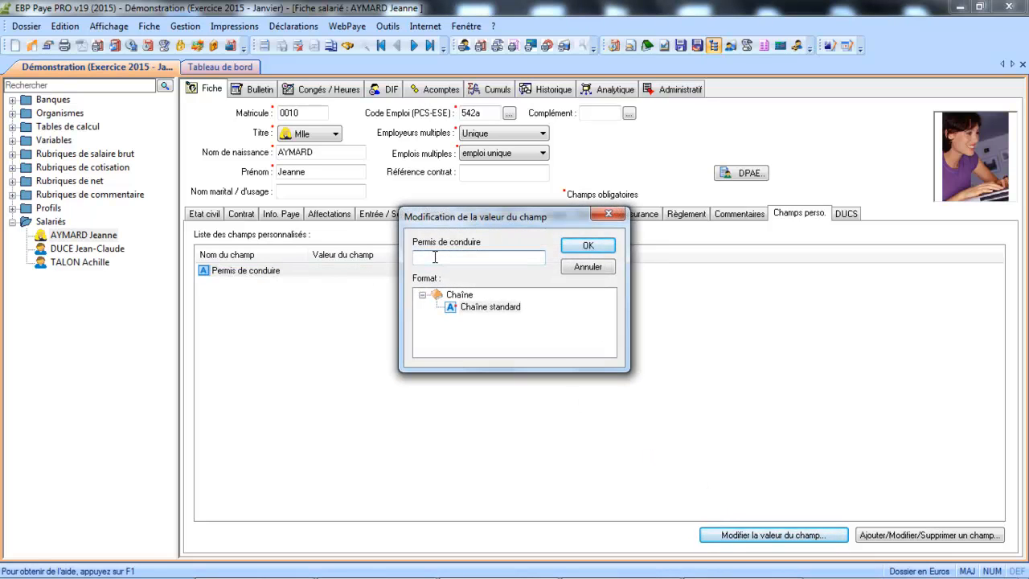
type("&é\"'(-è_çà")
key("BackSpace")
key("BackSpace")
key("BackSpace")
key("BackSpace")
key("BackSpace")
key("BackSpace")
key("BackSpace")
key("BackSpace")
key("BackSpace")
key("BackSpace")
type("123456789")
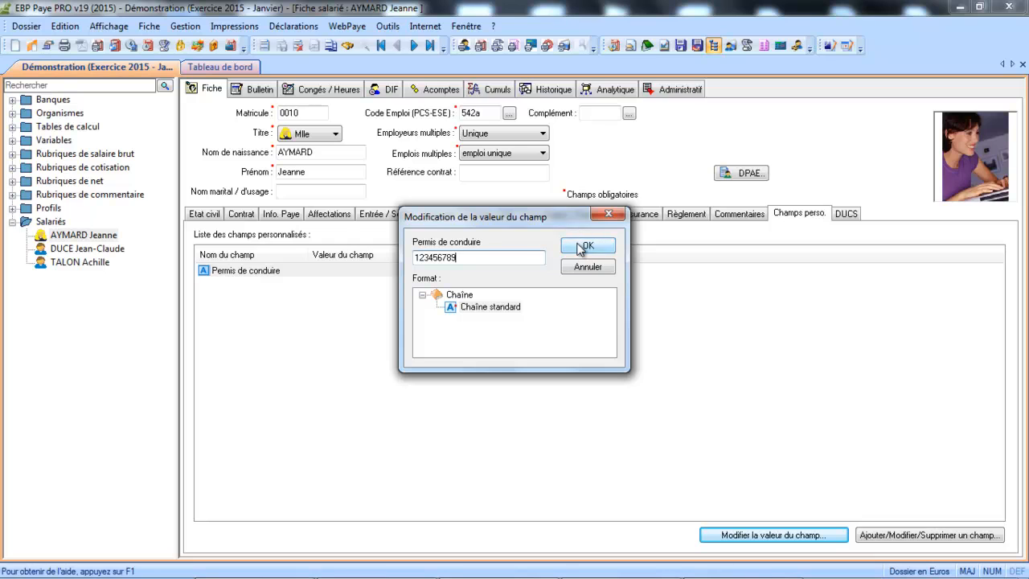
left_click(583, 246)
left_click(56, 251)
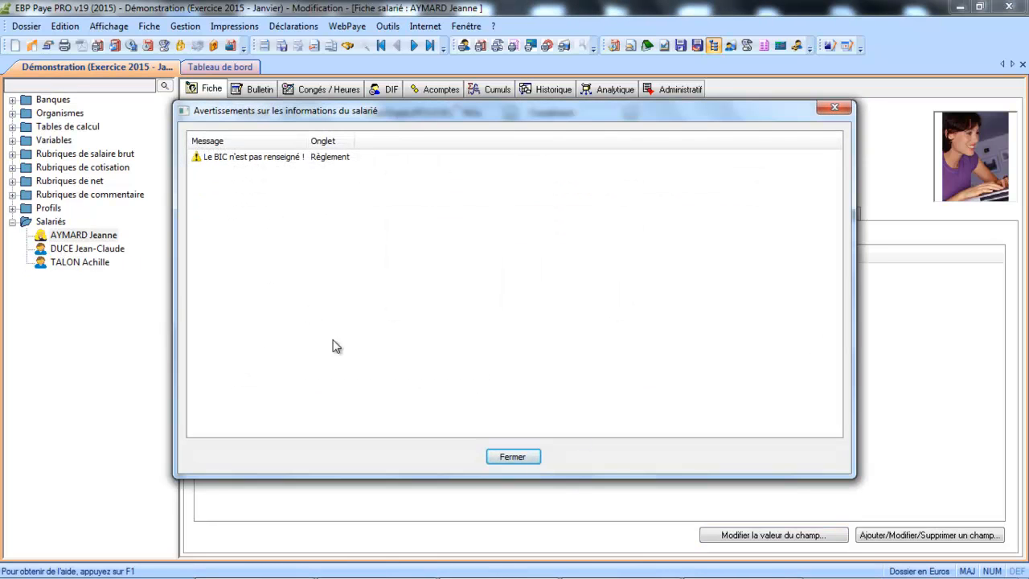
left_click(511, 456)
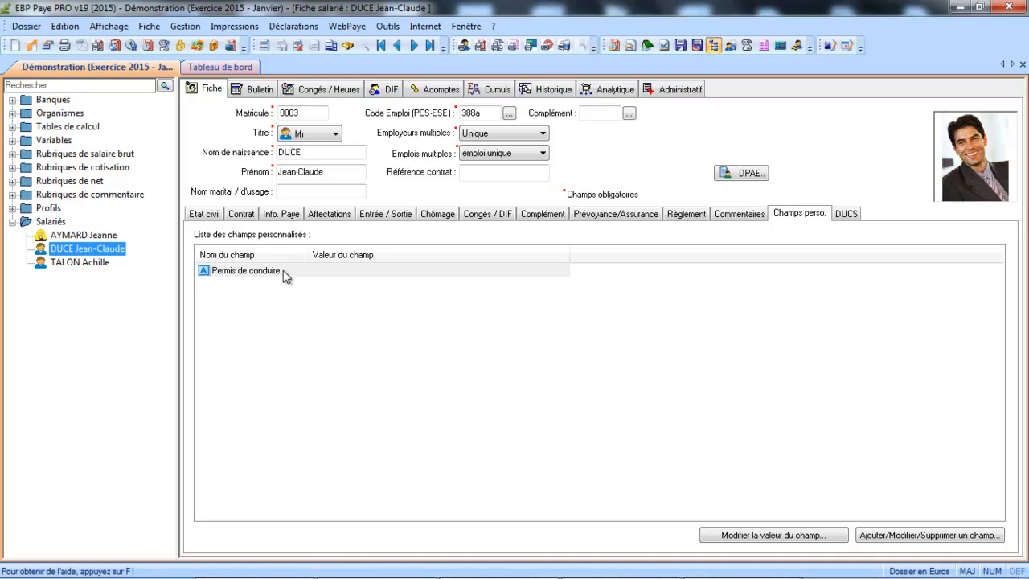
Open the CDI template from the Contrat folder of the standard contracts and letters for editing in Word
left_click(386, 28)
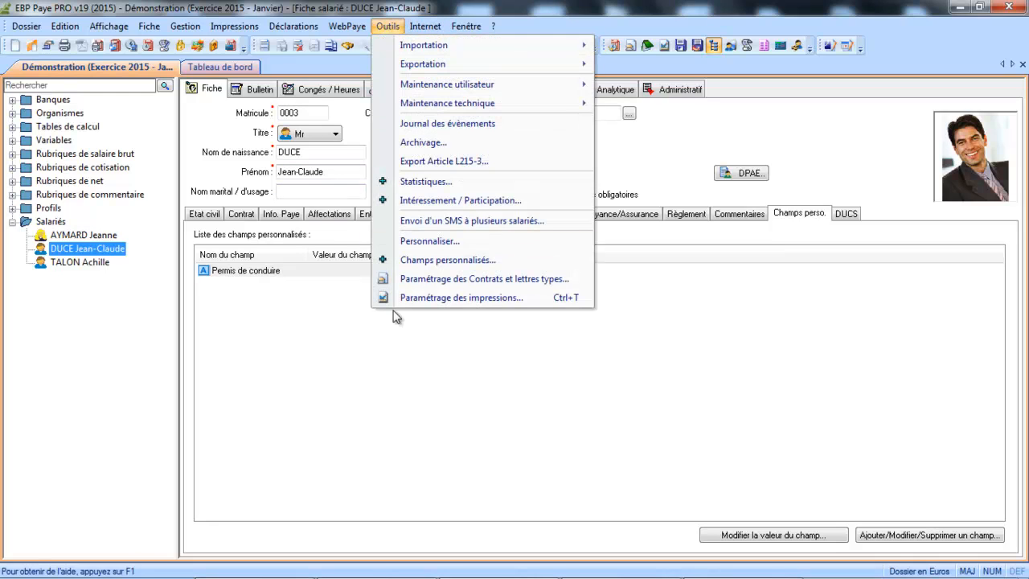
left_click(419, 279)
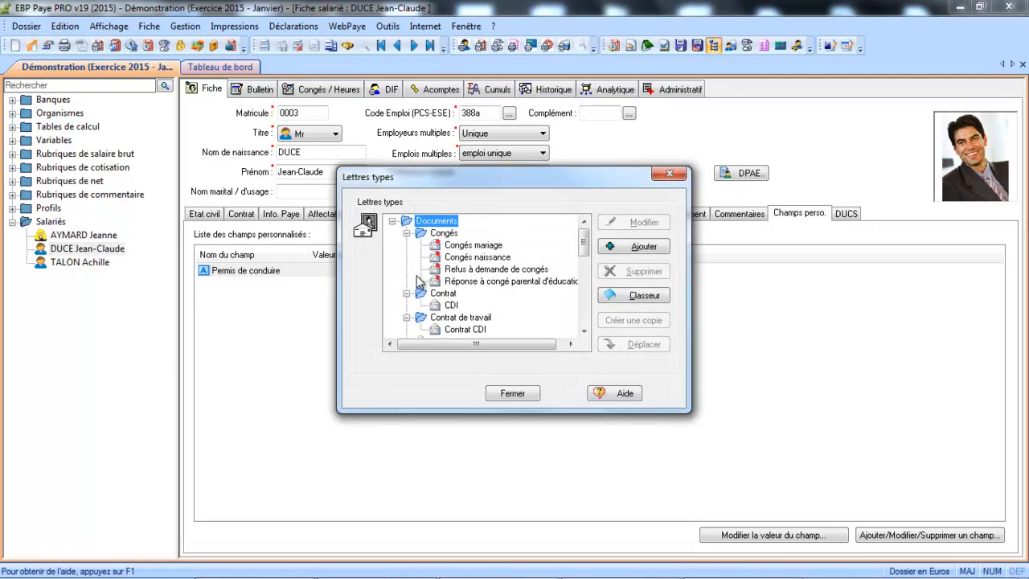
left_click(451, 305)
left_click(644, 222)
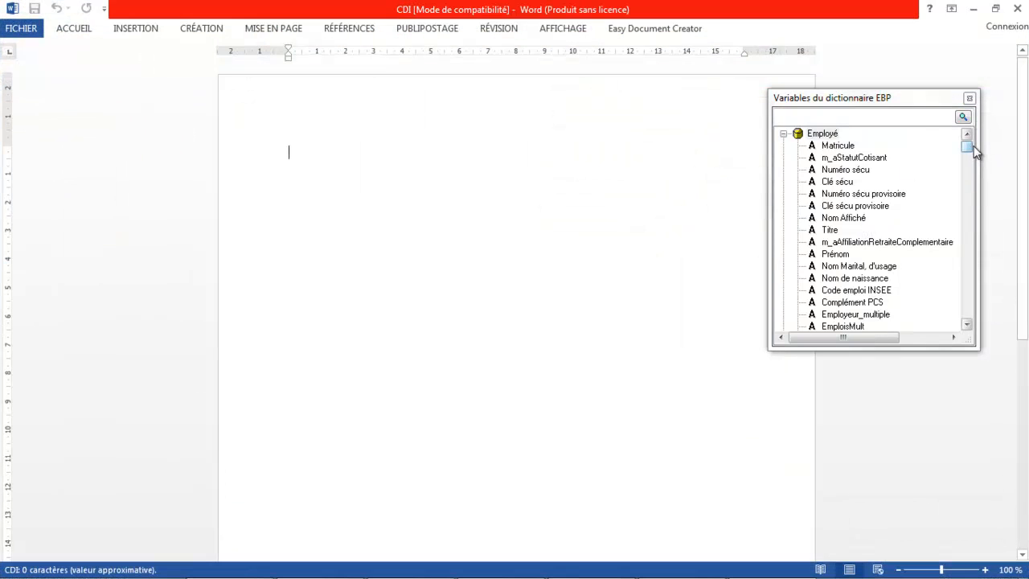
Find the Permis de conduire variable under Employé in the EBP variable dictionary
left_click_drag(972, 147, 973, 159)
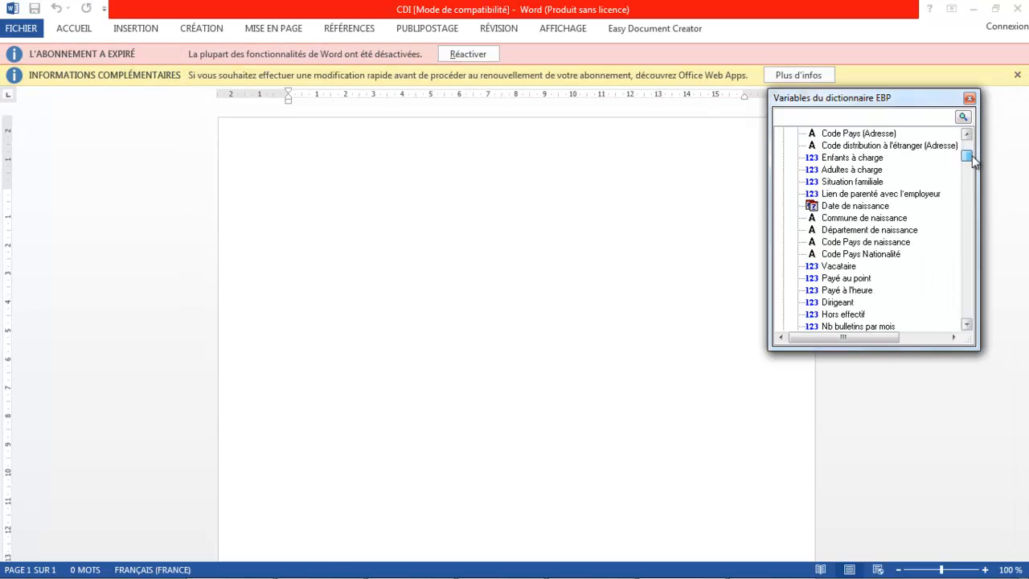
left_click_drag(972, 155, 970, 272)
left_click(832, 158)
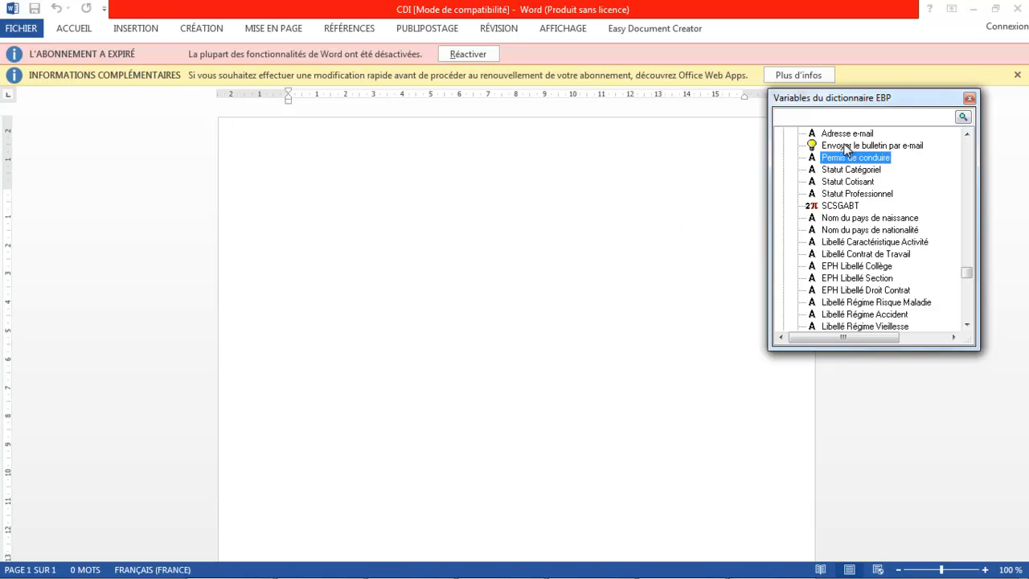
left_click_drag(835, 165, 884, 170)
left_click_drag(884, 170, 838, 156)
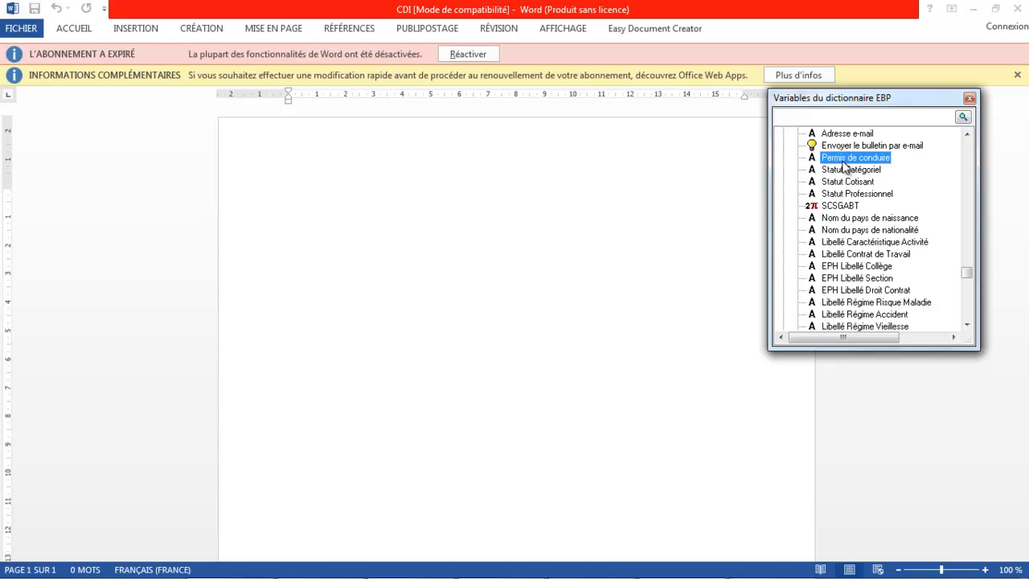